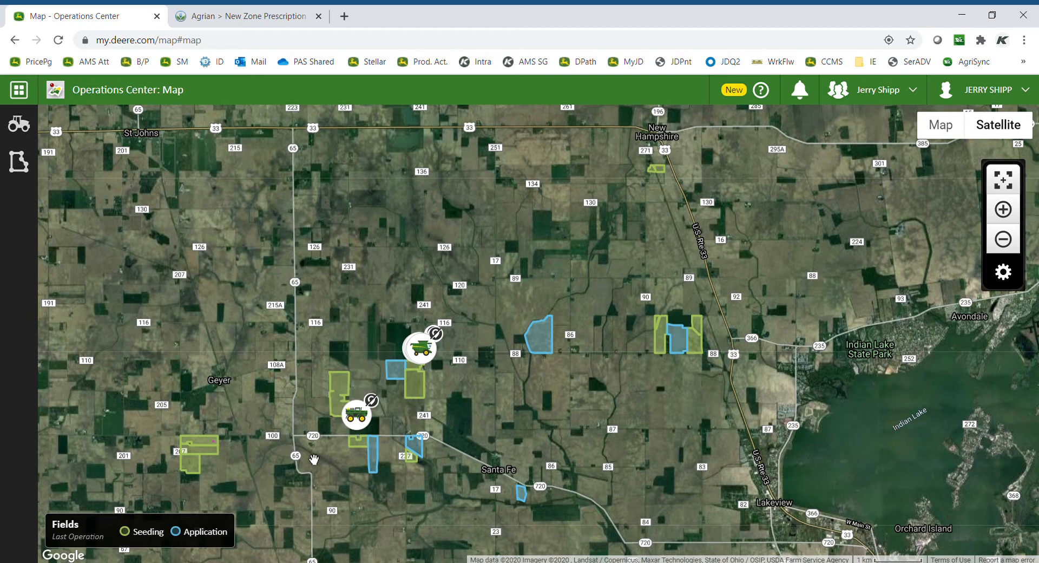
Open the Setup Builder tool.
click(26, 95)
drag(195, 270, 209, 477)
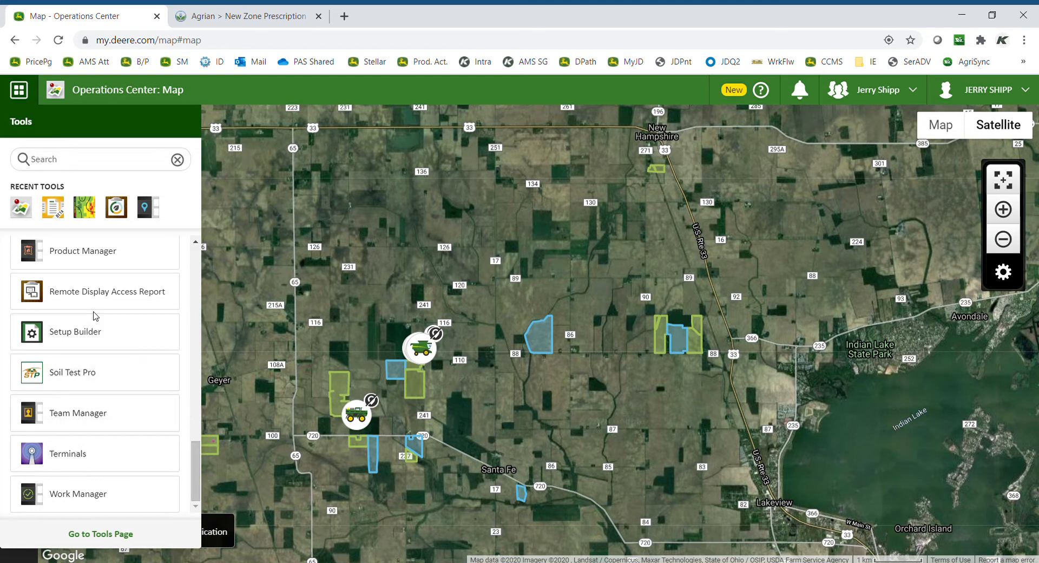
click(90, 332)
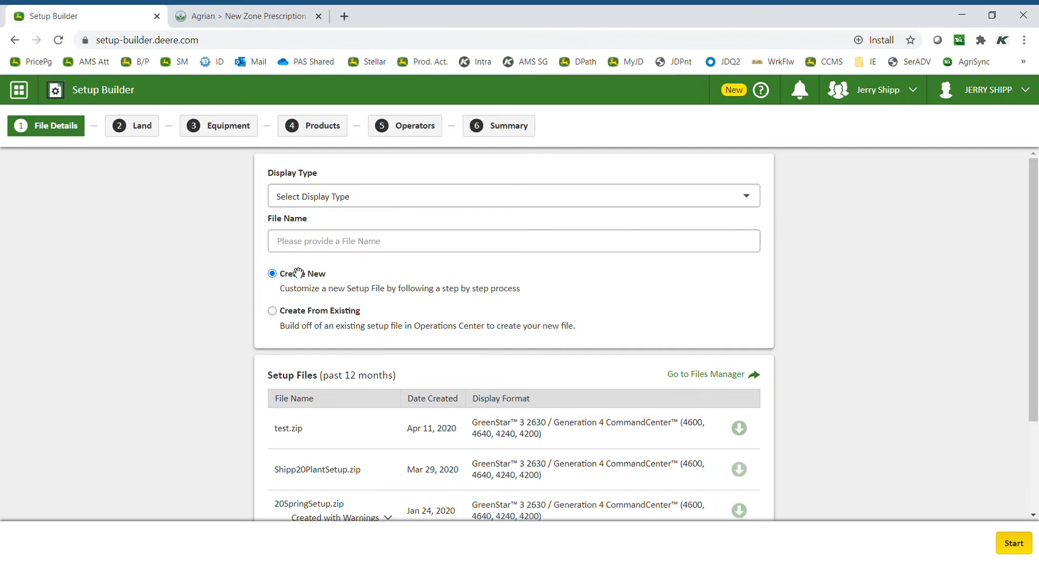
Start a new setup file named "Test Setup" for the GreenStar 3 2630 / Generation 4 CommandCenter display type.
click(343, 197)
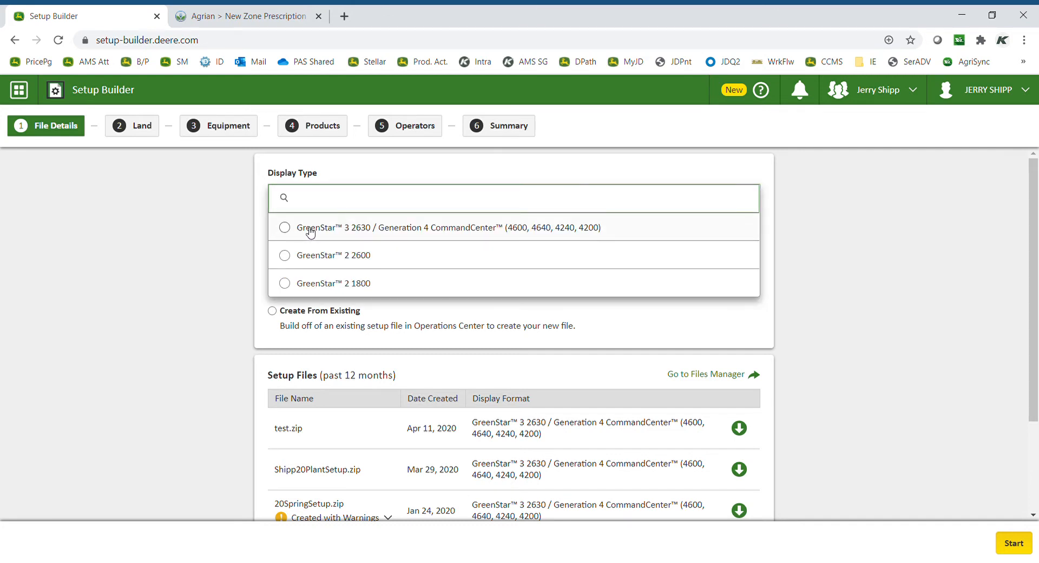
click(439, 232)
click(357, 245)
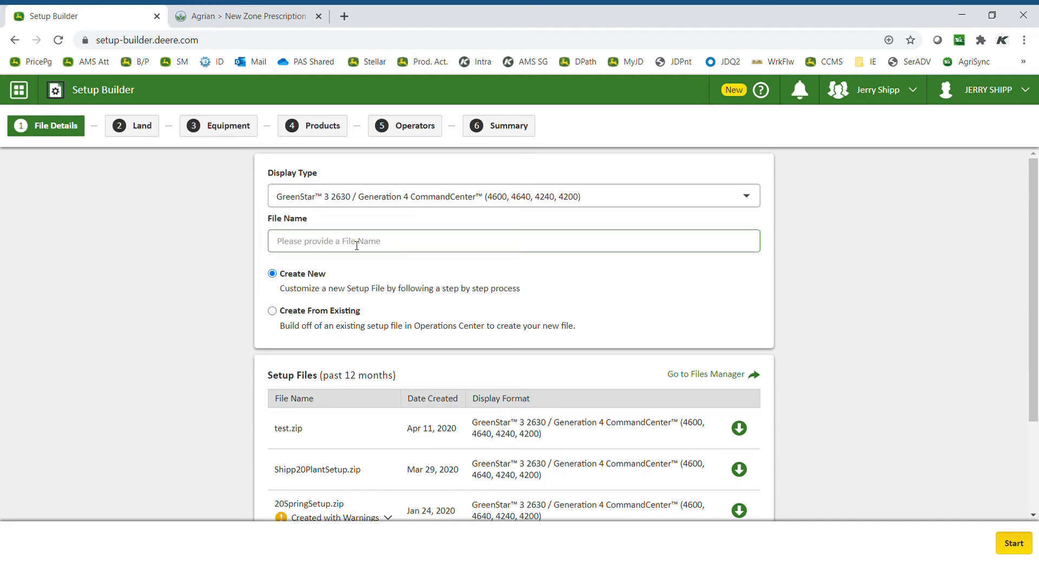
text(Test Setup)
drag(1029, 263, 1036, 367)
click(1012, 546)
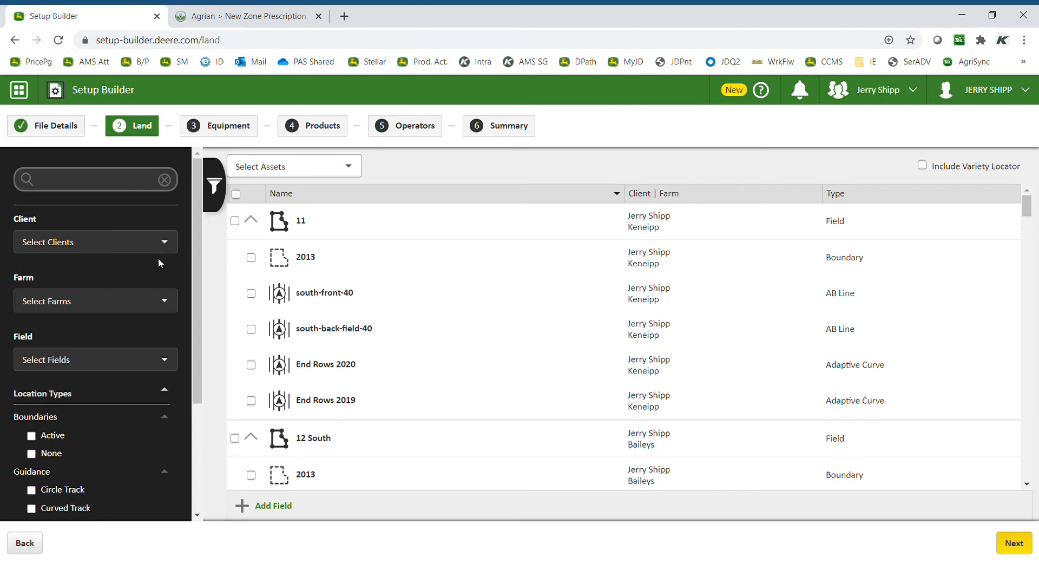
Look through the land filters, collapse them, and select all fields and their land items for the setup file.
drag(198, 264, 198, 337)
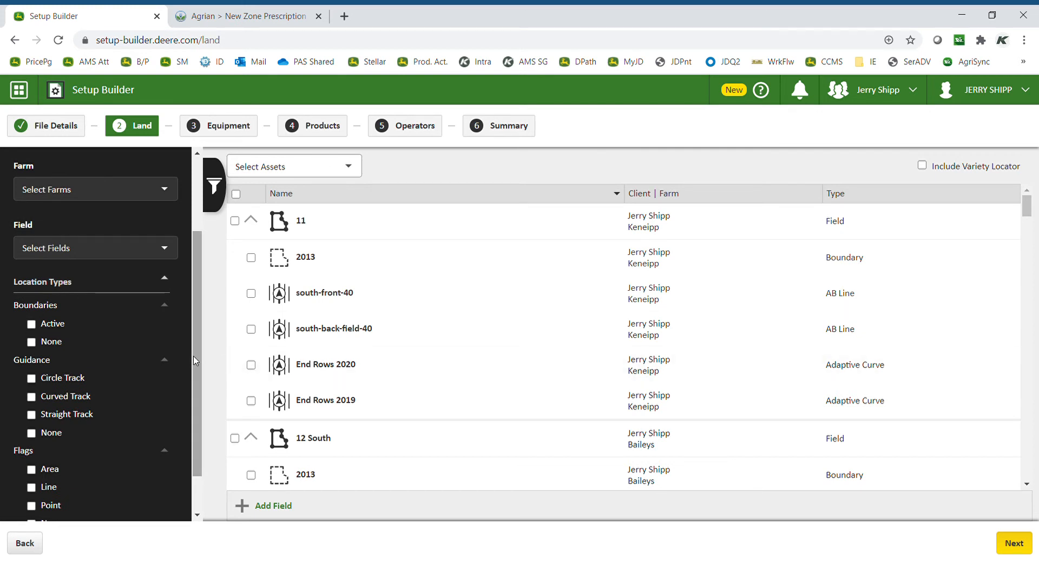
drag(197, 360, 195, 265)
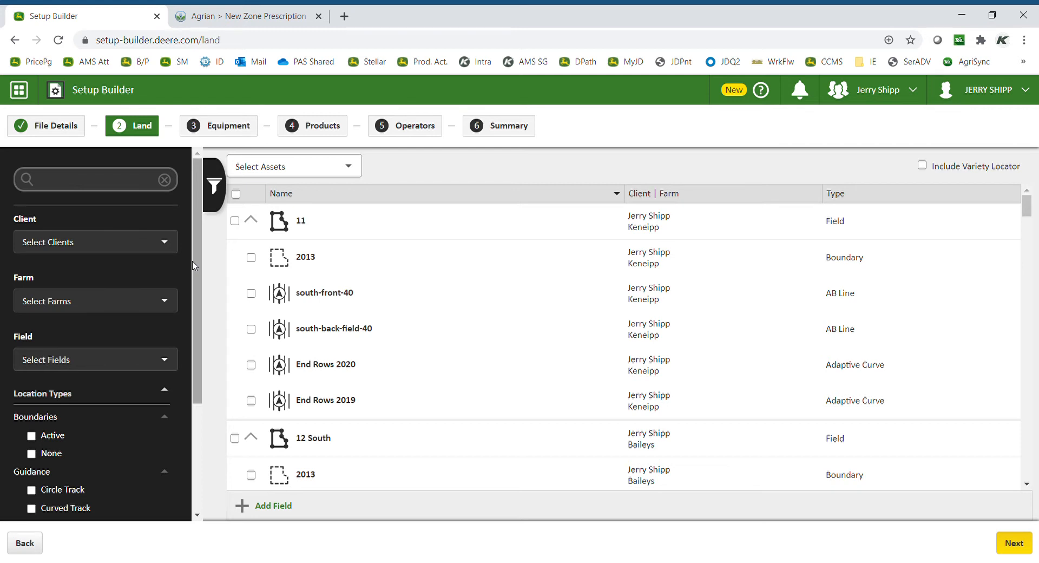
click(217, 185)
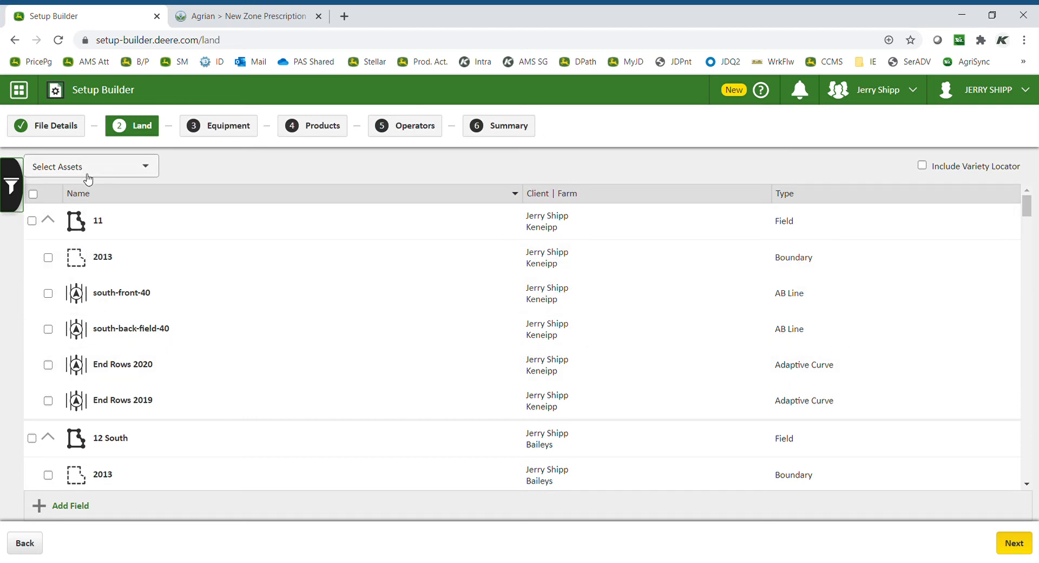
click(33, 194)
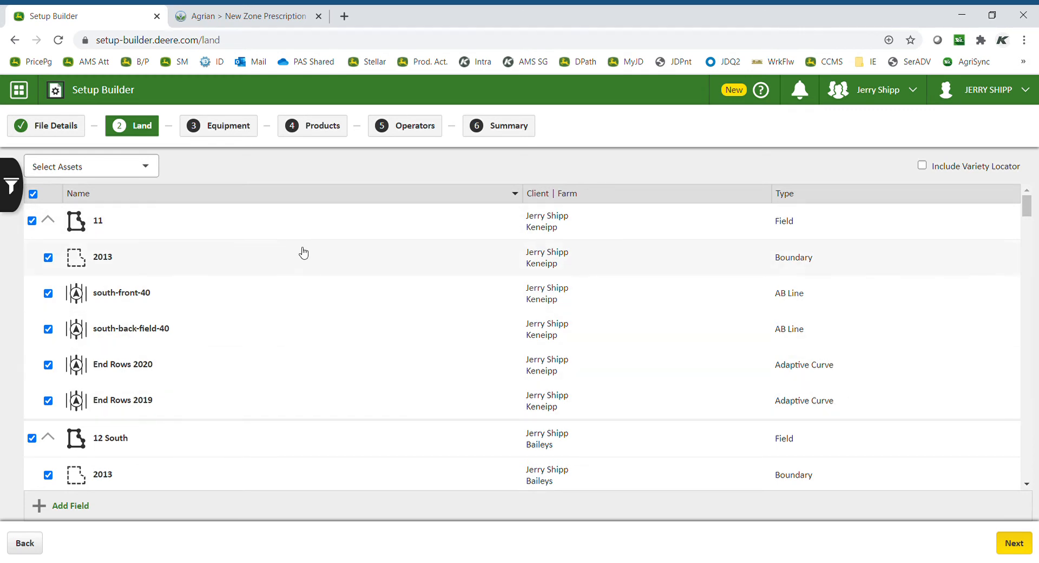
Exclude all Boundaries from the selected land items using the asset type selection.
click(151, 170)
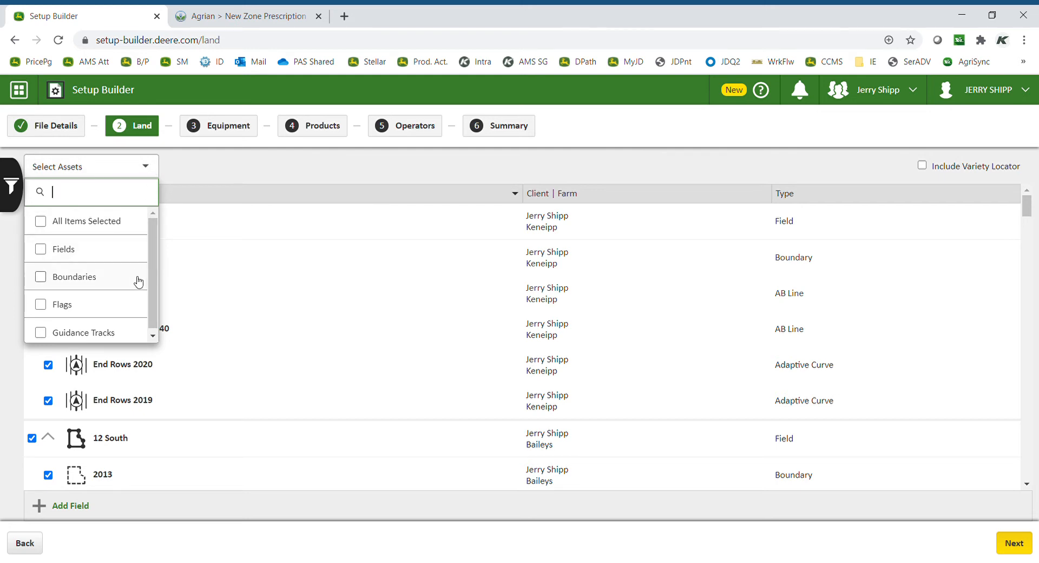
click(41, 277)
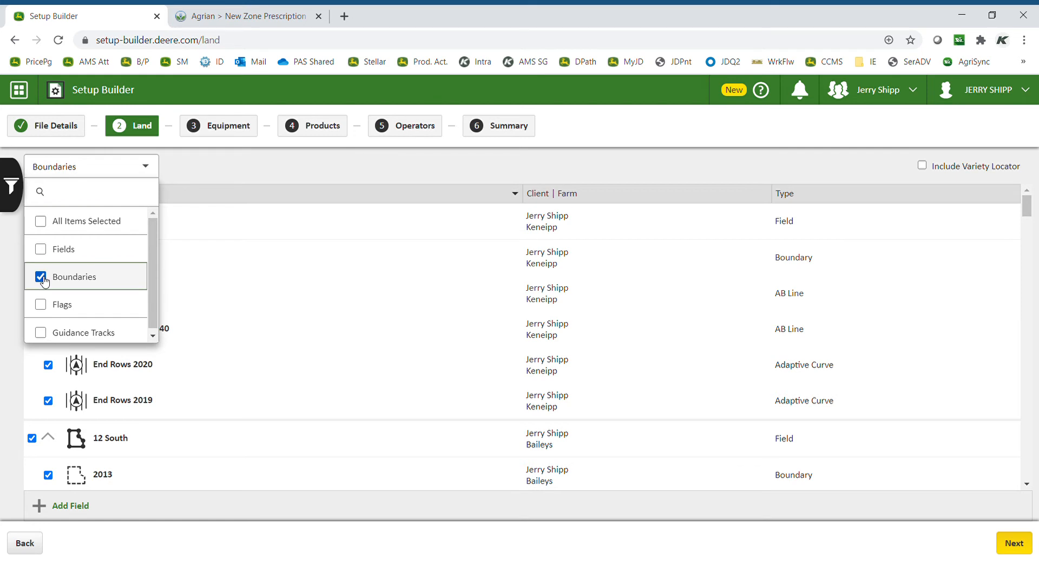
click(41, 278)
click(230, 185)
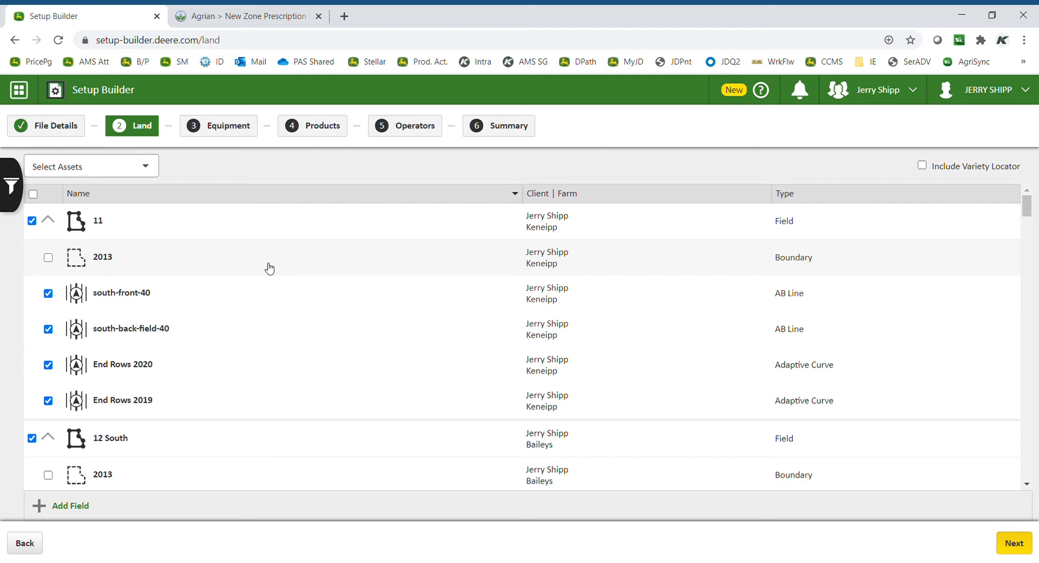
click(152, 170)
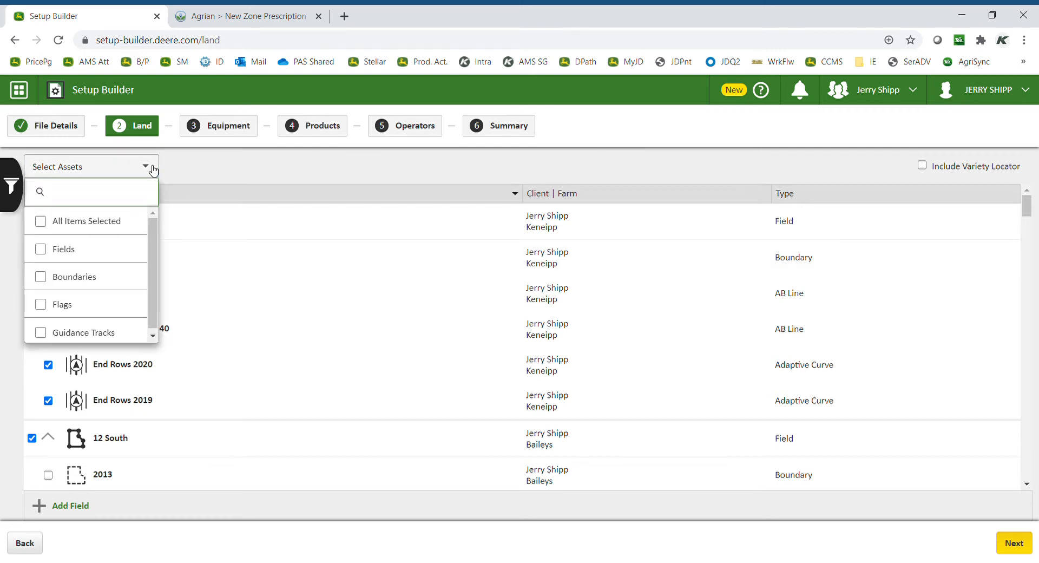
scroll(155, 273, down, 1)
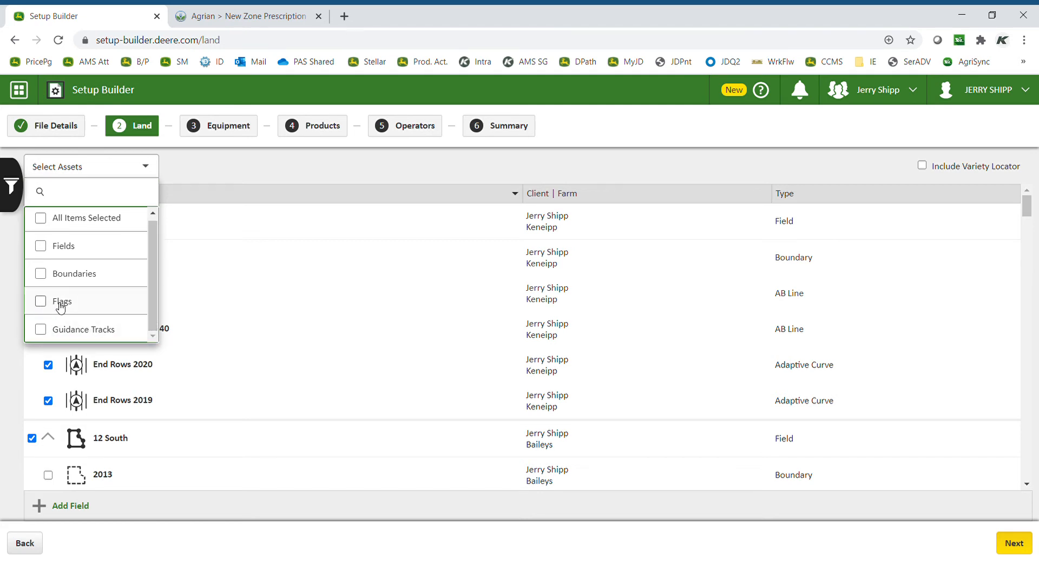
click(227, 178)
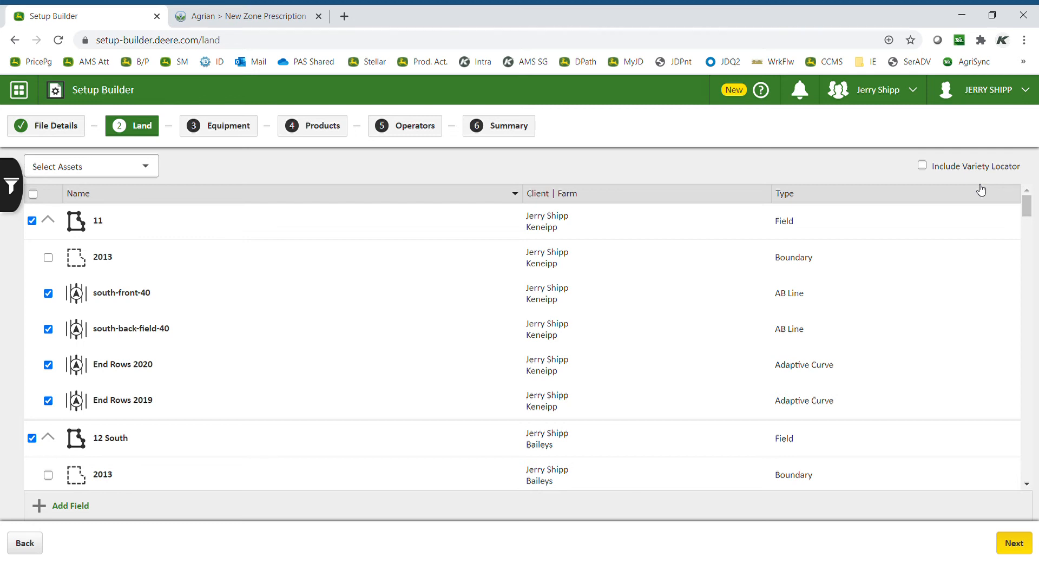
Include Variety Locator in the land data and proceed to the Equipment stage.
click(922, 166)
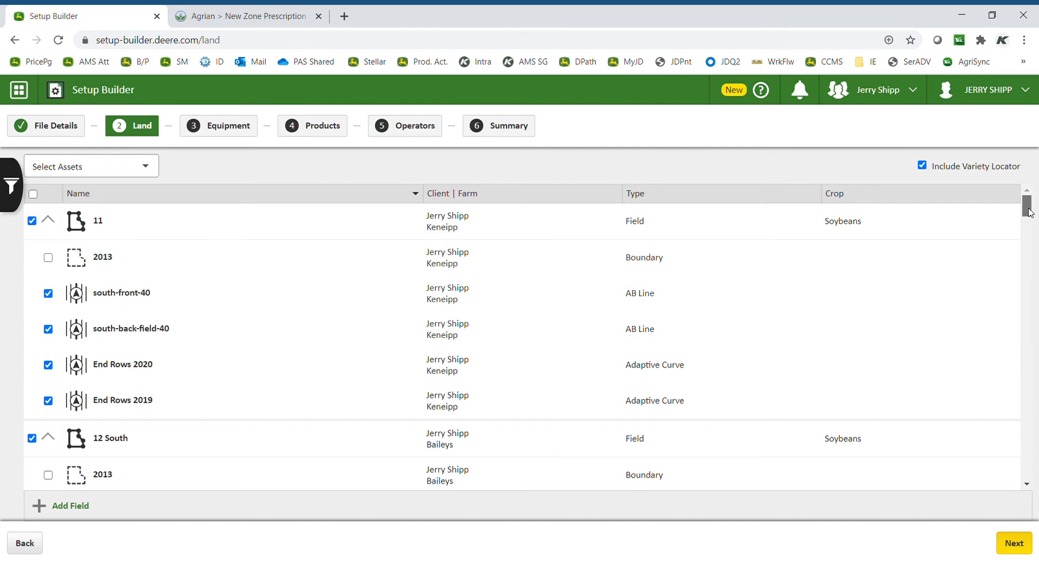
mouse_move(1030, 210)
mouse_down()
mouse_move(1037, 457)
mouse_move(1034, 196)
mouse_up()
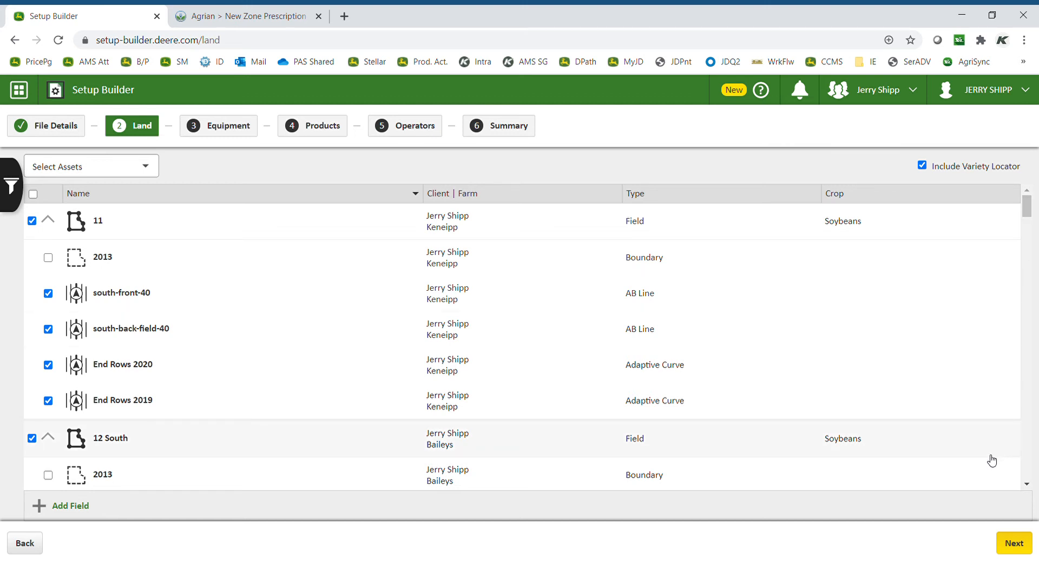
click(1012, 543)
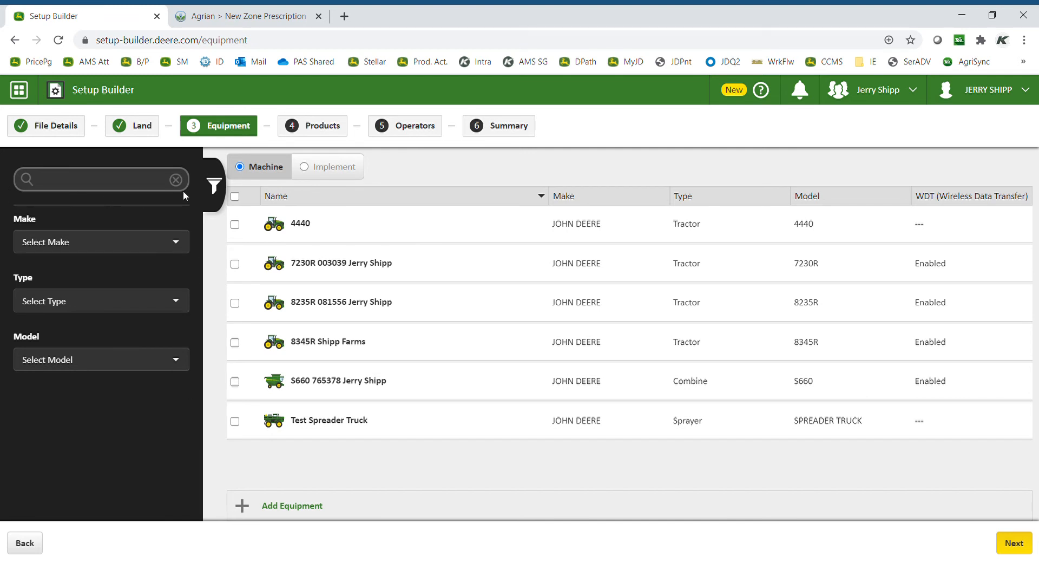
Select all machines and all implements for the setup file, and proceed to the Products stage.
click(215, 187)
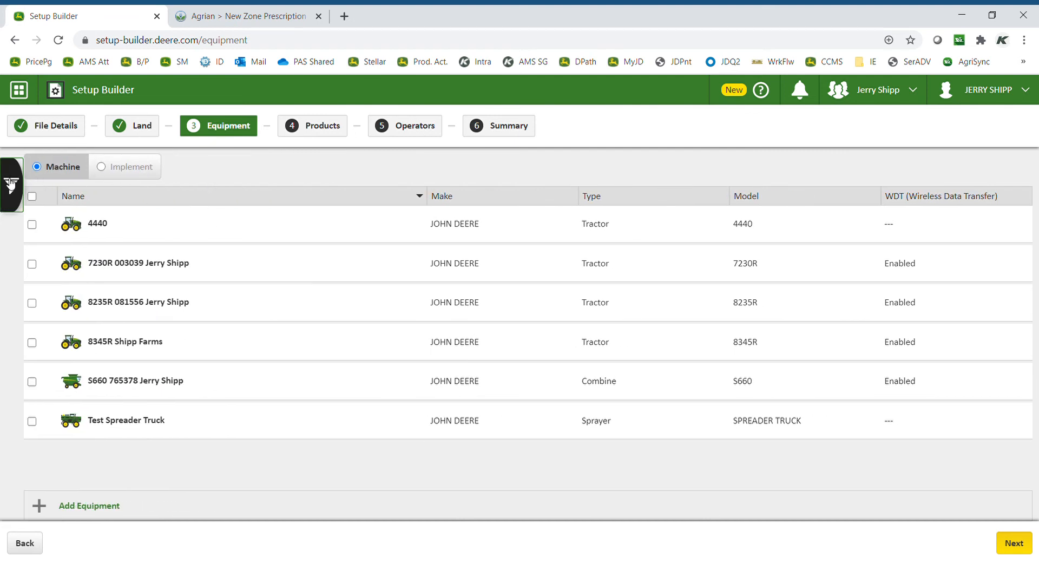
click(11, 184)
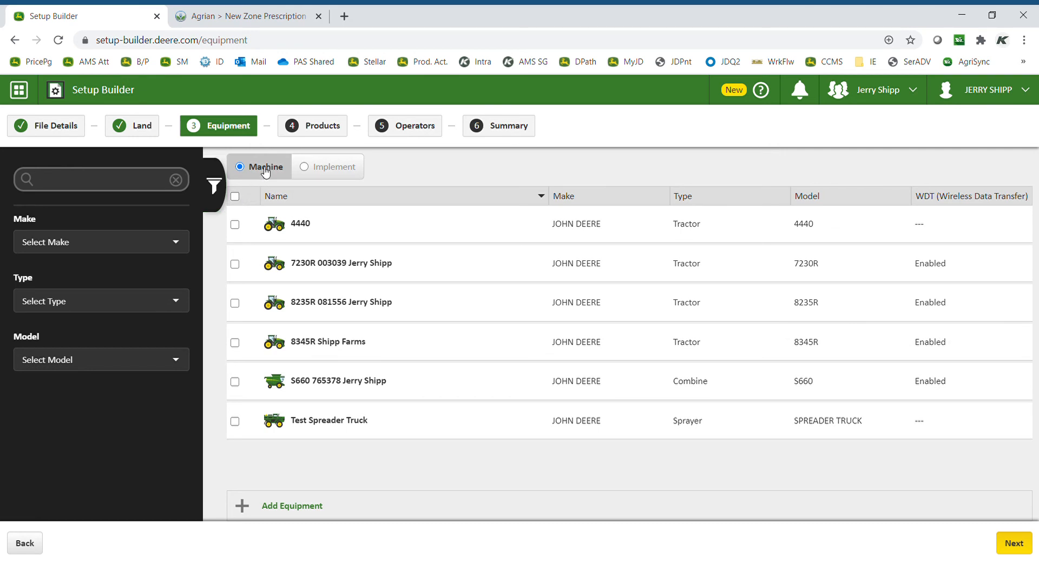
click(234, 196)
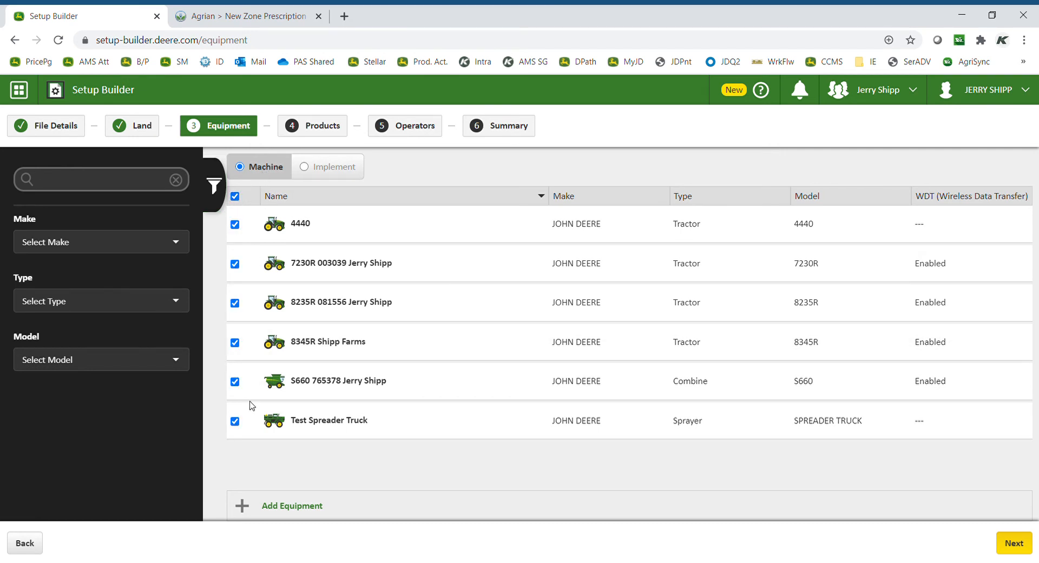
click(339, 173)
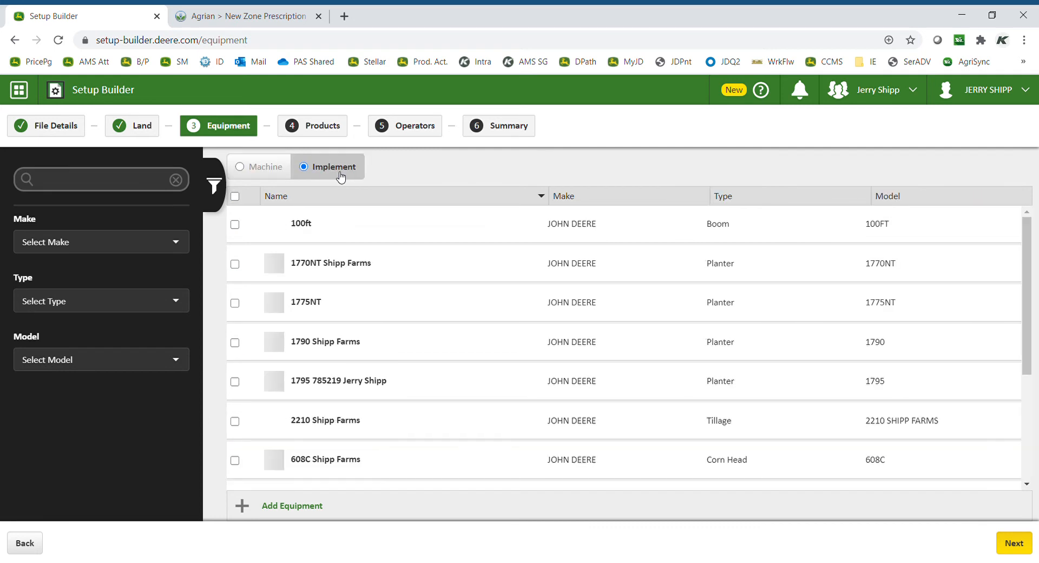
click(234, 196)
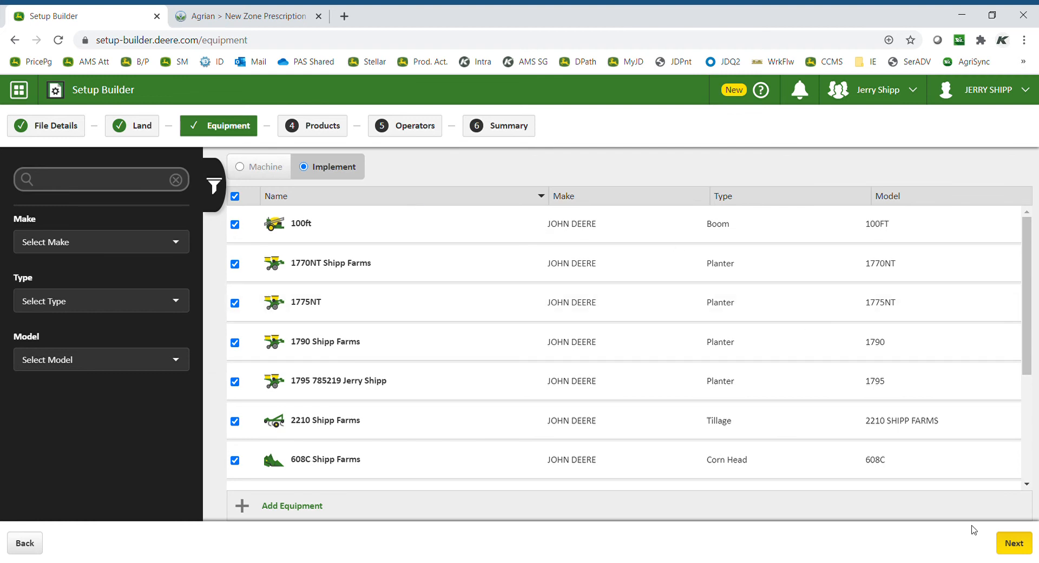
click(1014, 544)
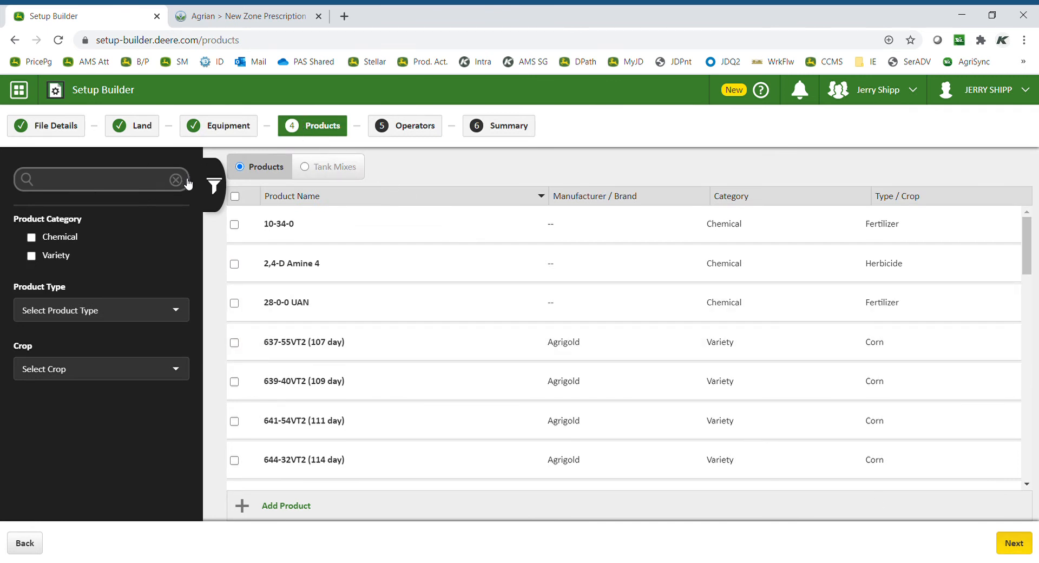
Select all products and all tank mixes for the setup file.
click(235, 196)
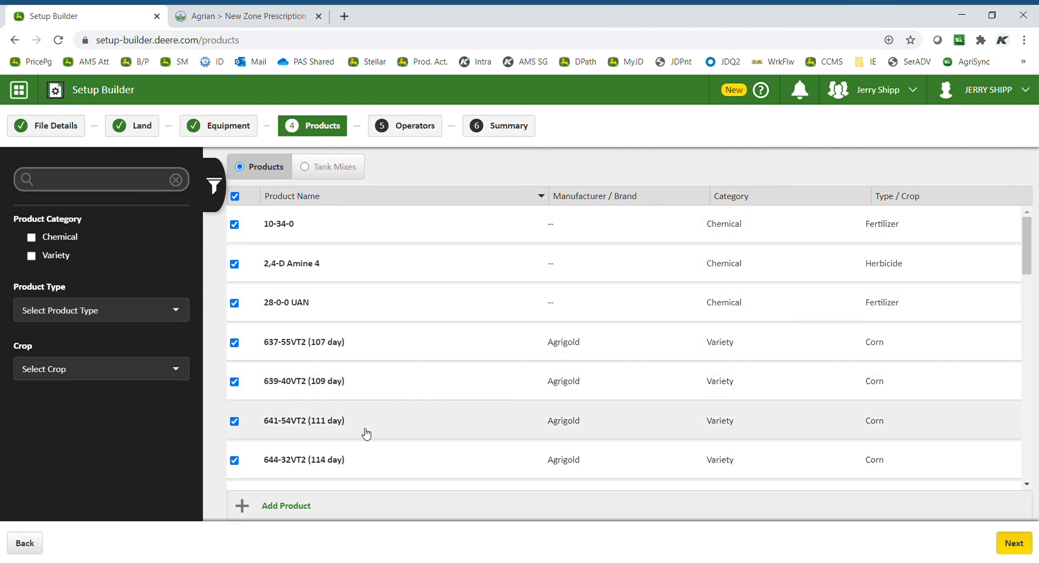
click(351, 167)
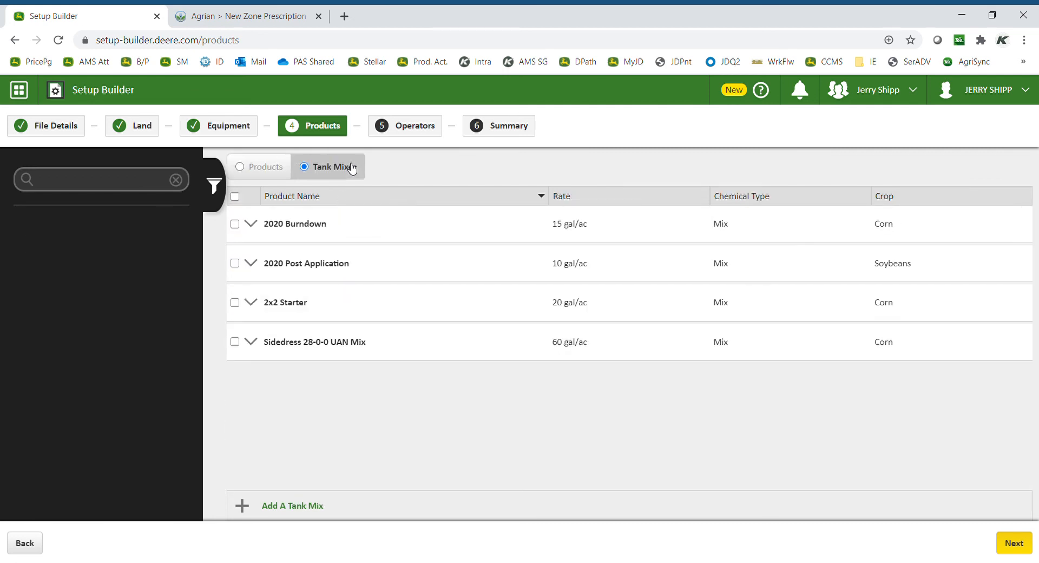
click(234, 195)
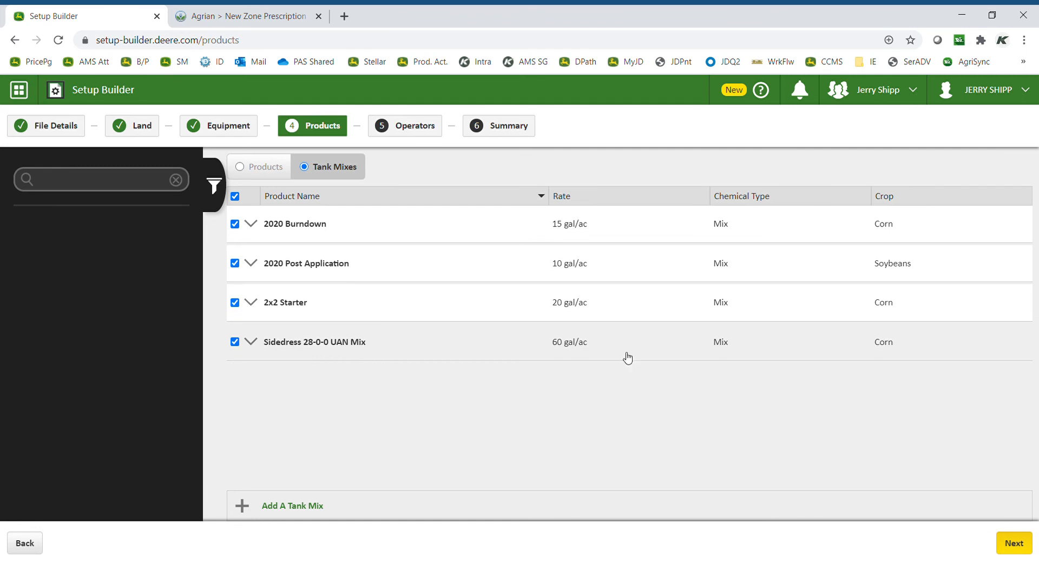
Skip the Operators stage without selecting anyone and create the setup file from the summary.
click(1012, 545)
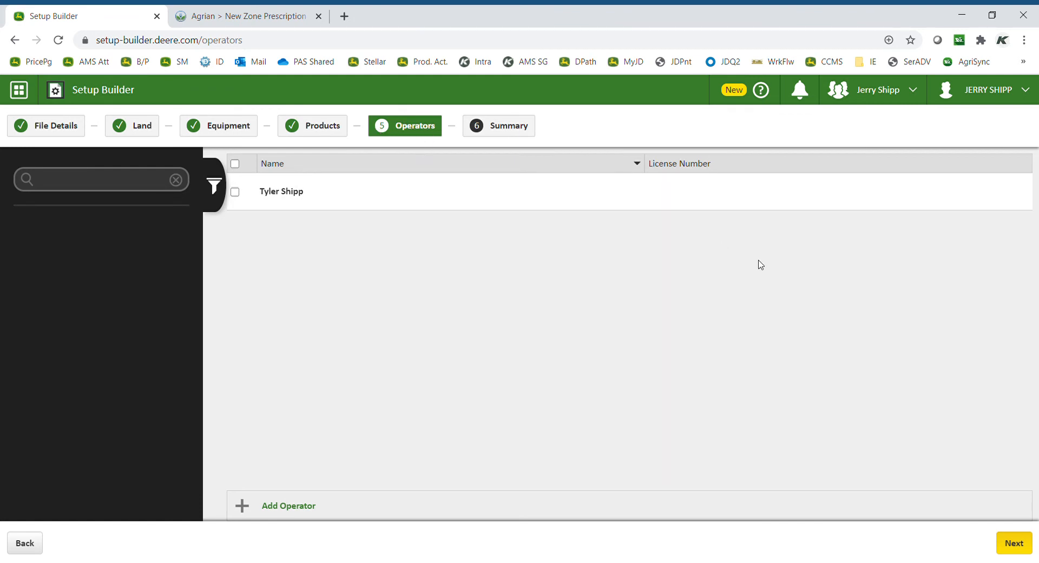
click(1012, 546)
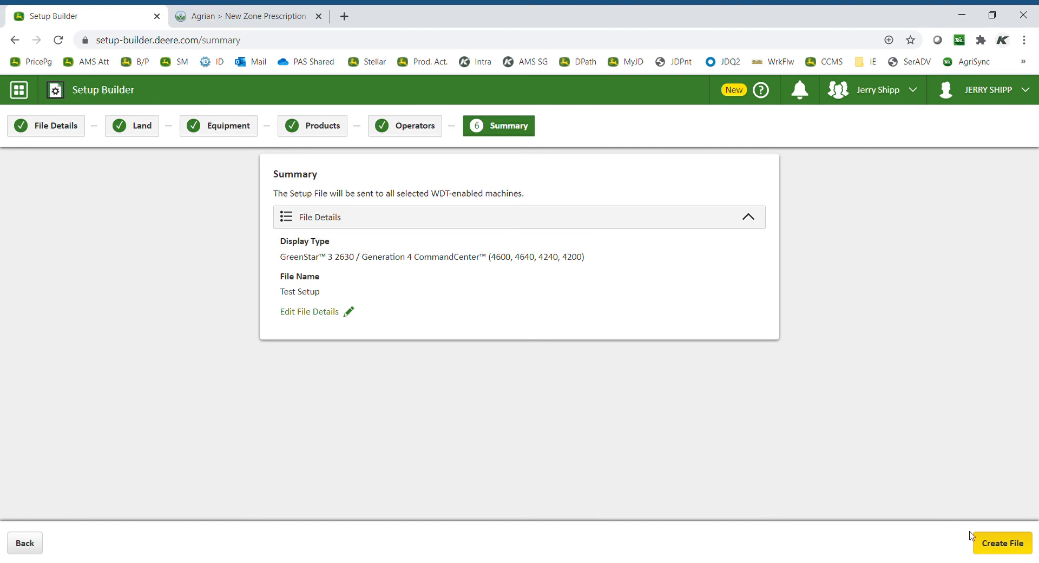
click(990, 545)
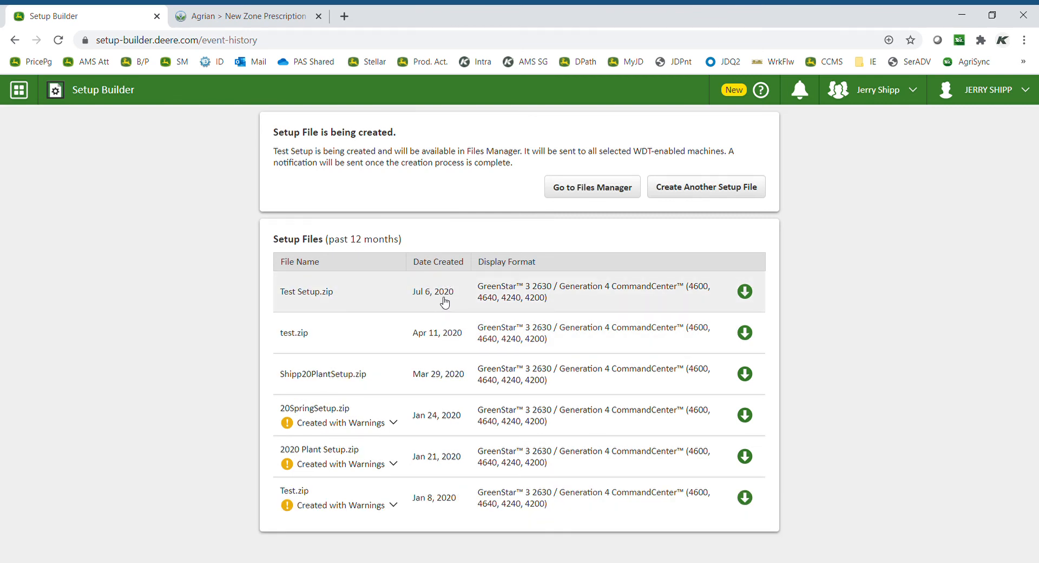
Go to Files Manager and select the Test_Setup.zip file.
click(585, 196)
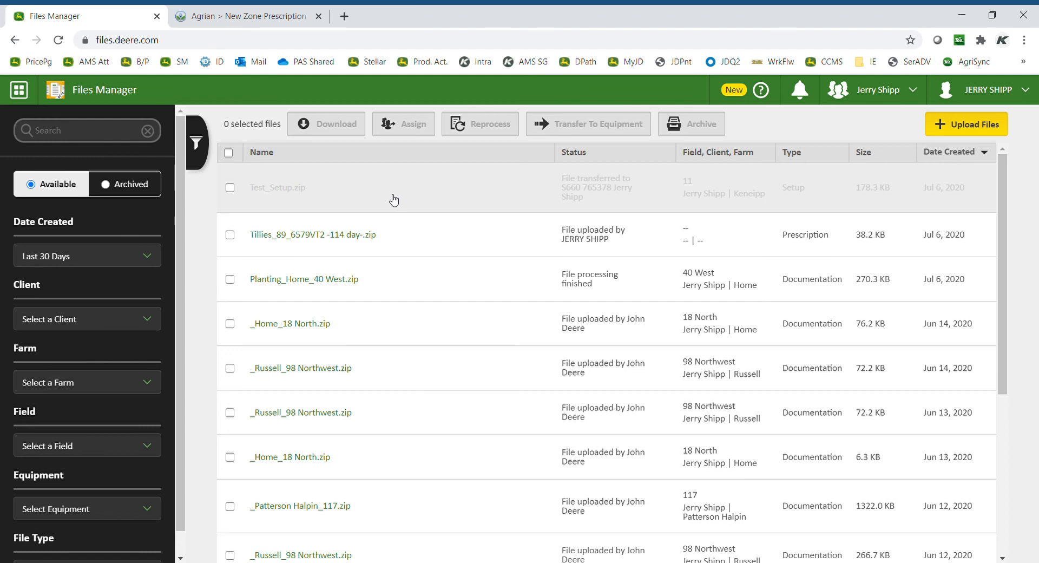
click(230, 188)
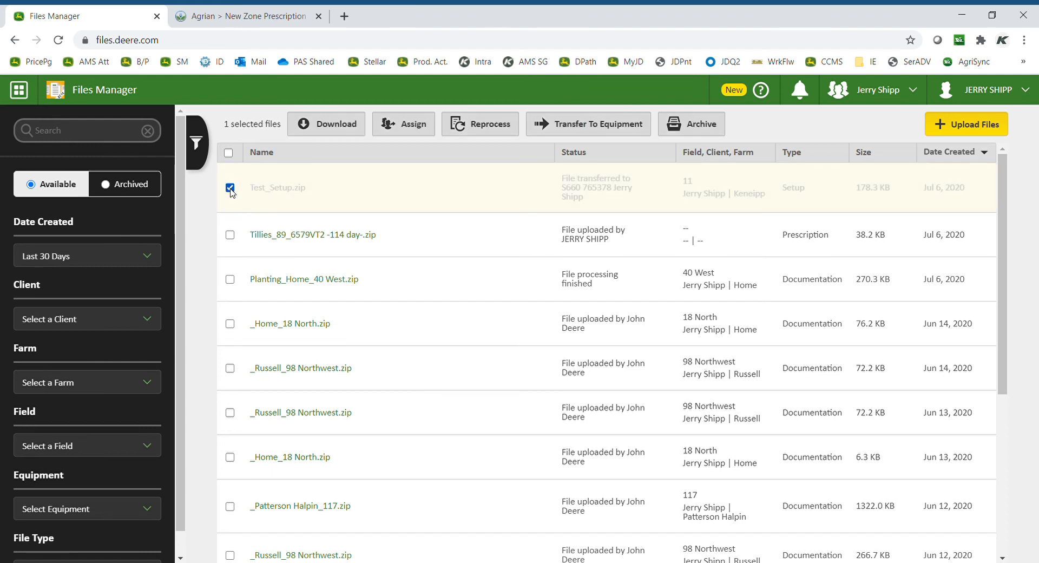
click(579, 123)
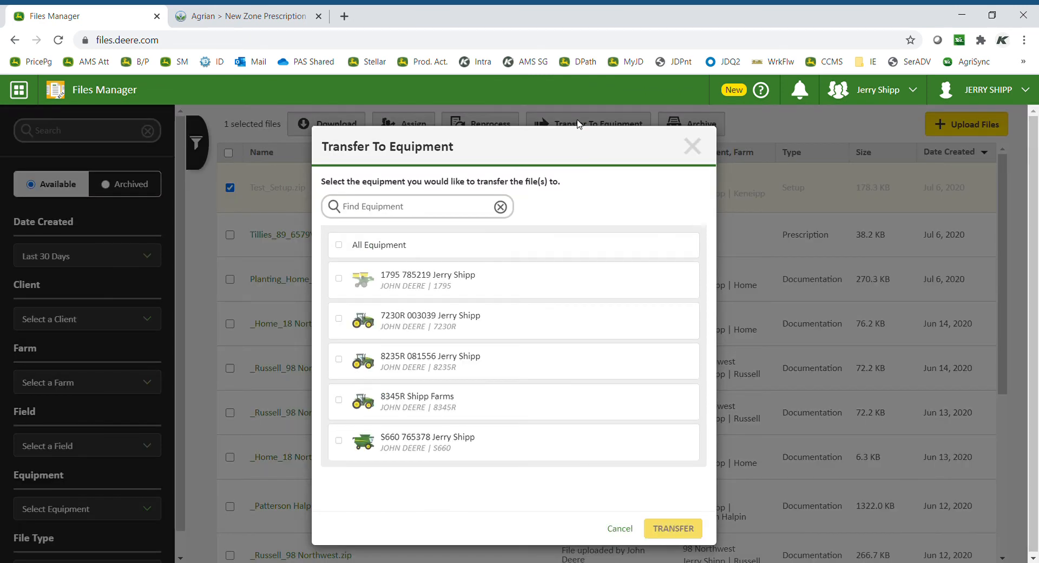
click(340, 359)
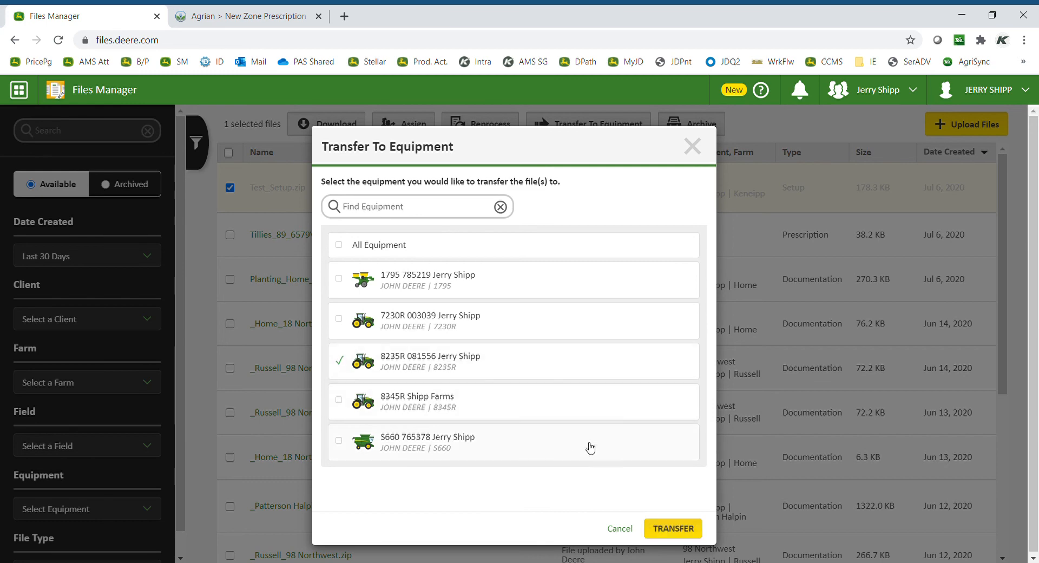
click(619, 528)
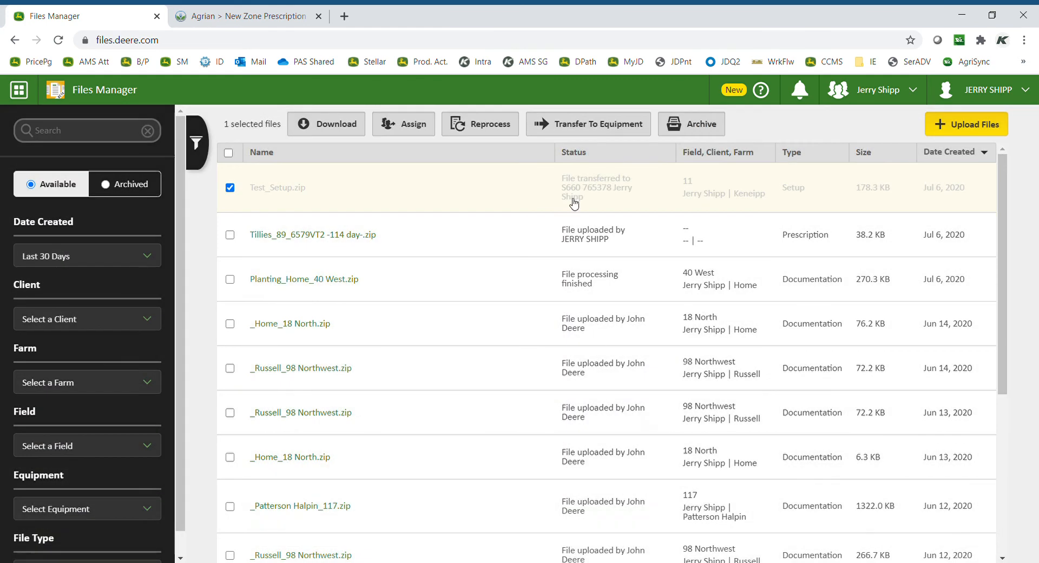
Download the selected setup file for John Deere Data Manager and open the downloaded Test_Setup.jddm.
click(333, 129)
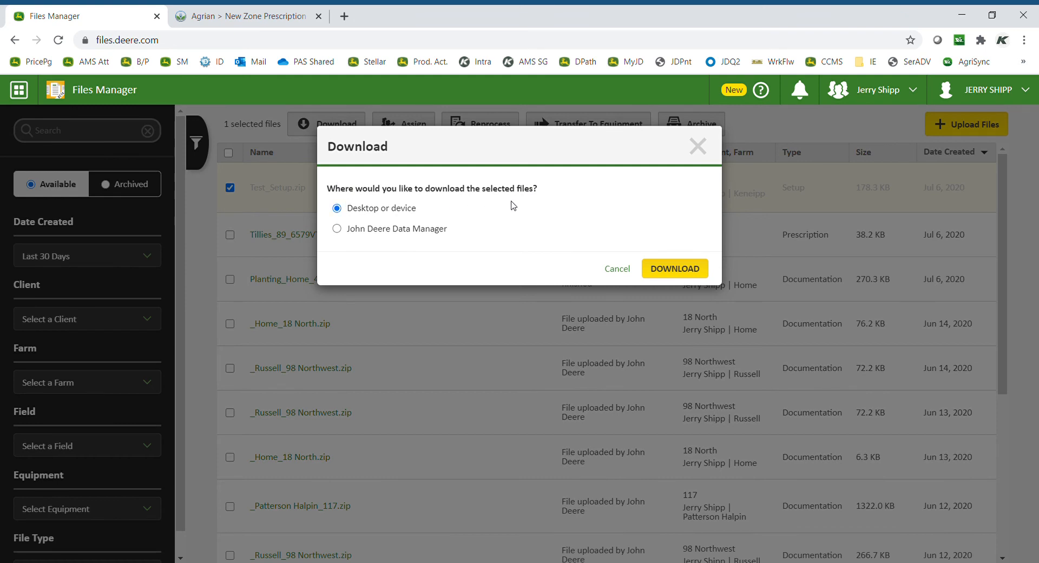
click(336, 230)
click(685, 268)
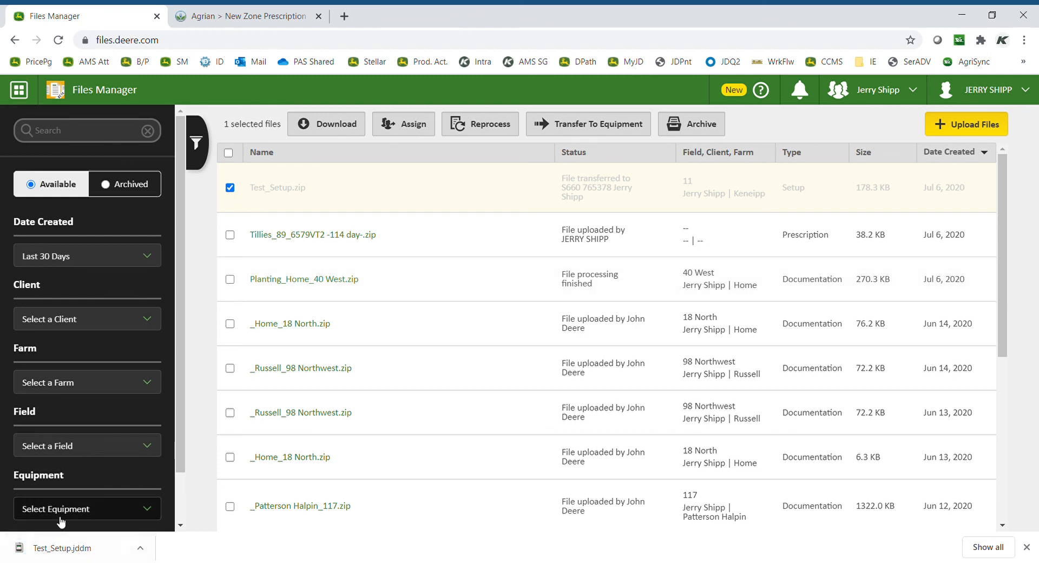
click(64, 552)
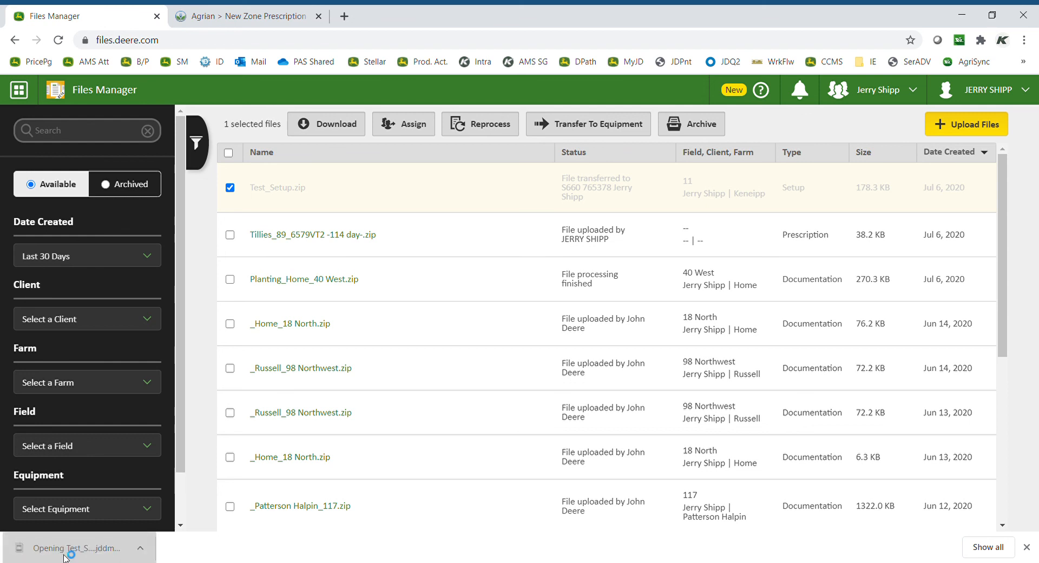